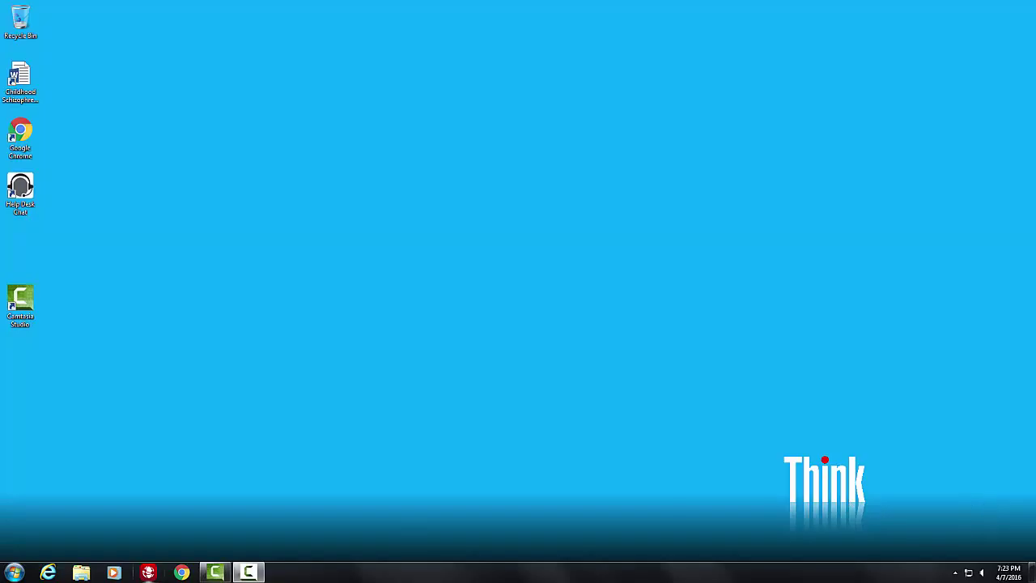
Launch Word 2016 from the Start menu's All Programs list.
left_click(14, 572)
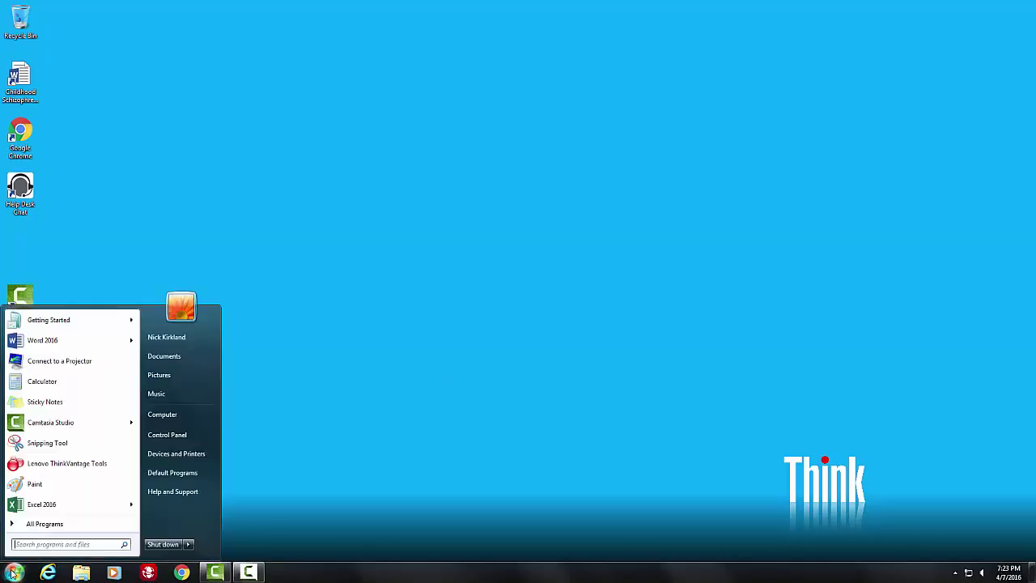
left_click(42, 525)
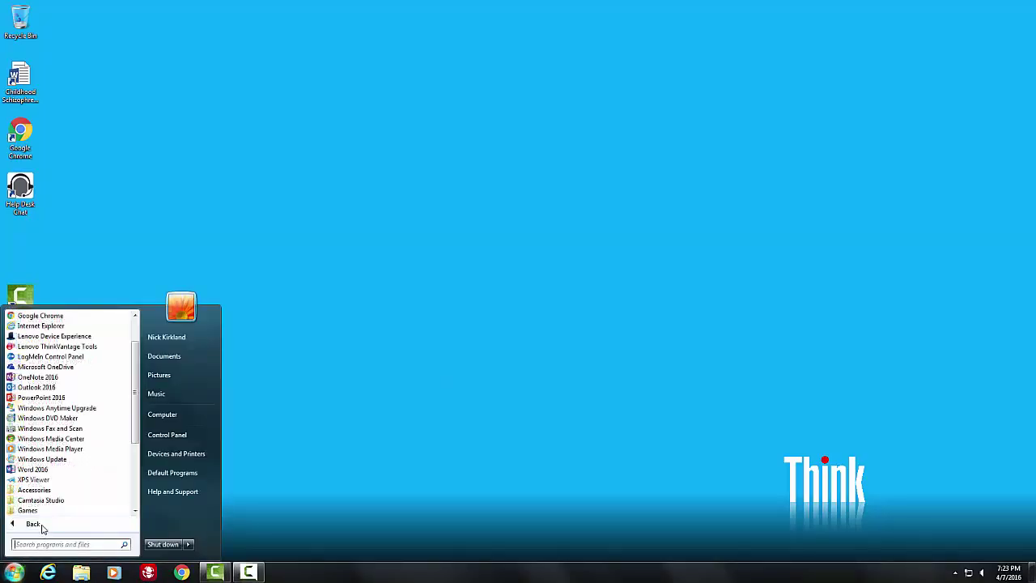
left_click(57, 472)
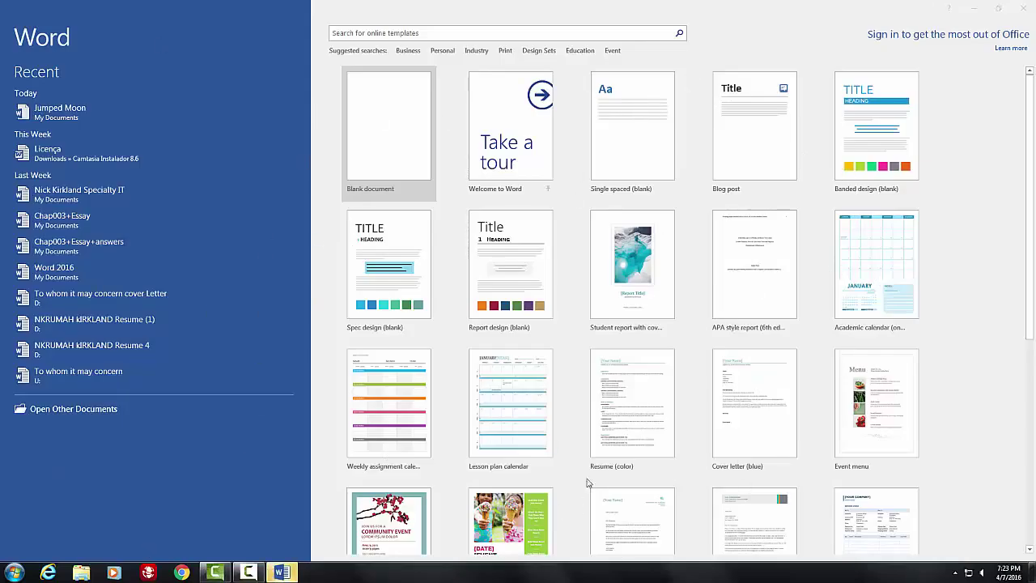
Create a blank document and set its font to Times New Roman, size 12.
left_click(397, 156)
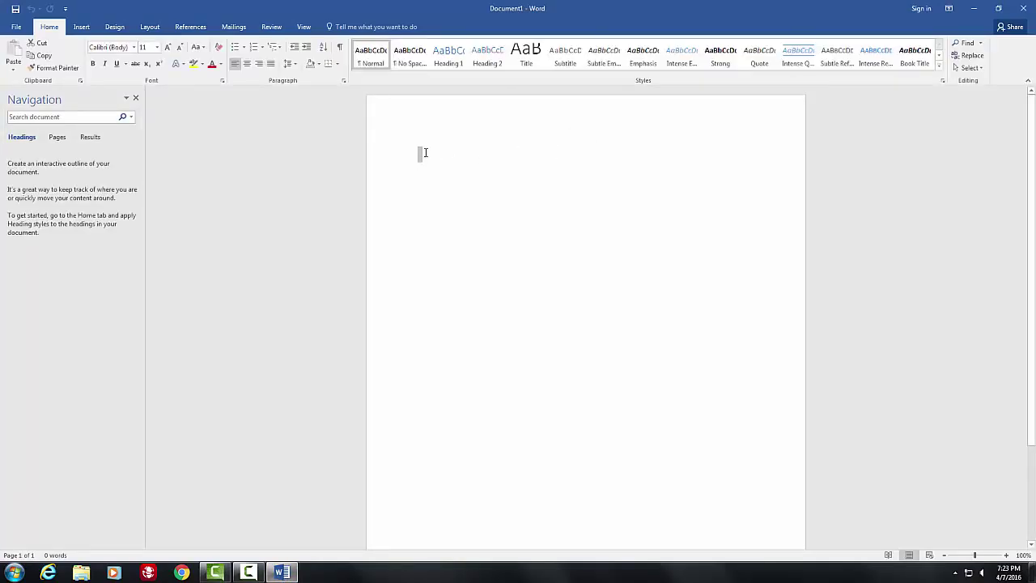
left_click(425, 152)
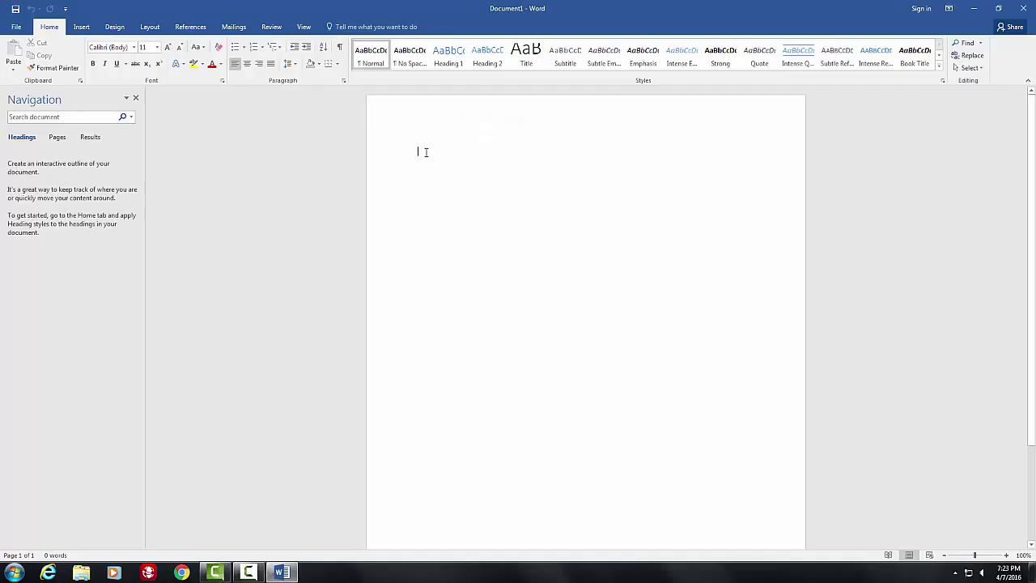
left_click(157, 47)
left_click(144, 101)
left_click(136, 47)
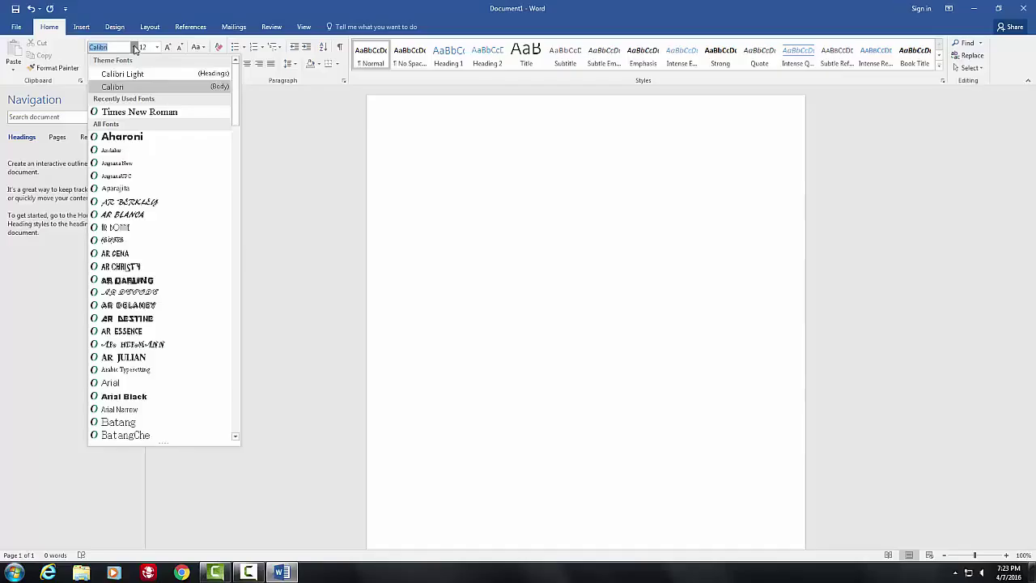
left_click(136, 114)
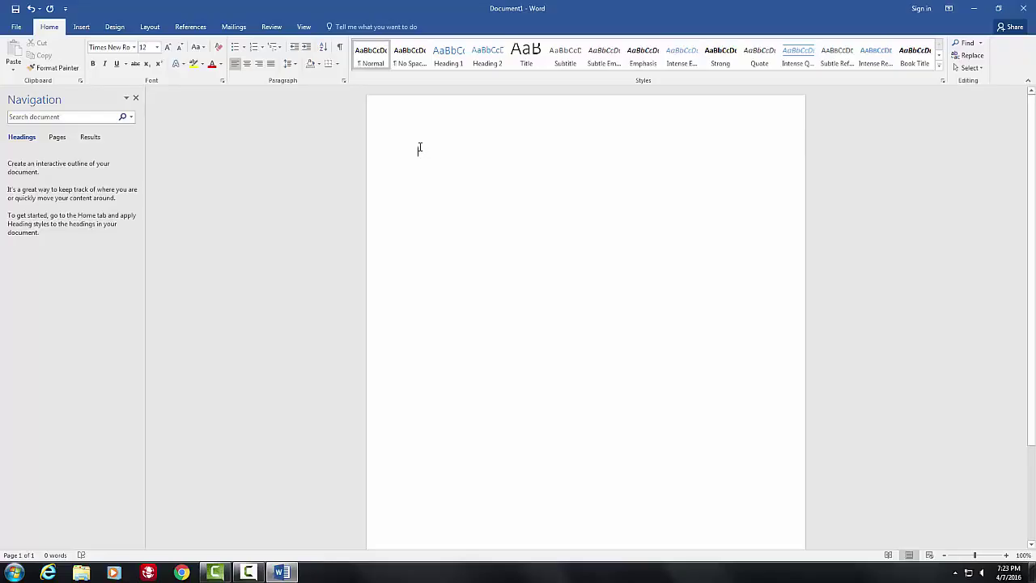
Type 'The Work is not cut out for you.' and change 'Work' to lowercase 'work'.
type("The Work is not cut")
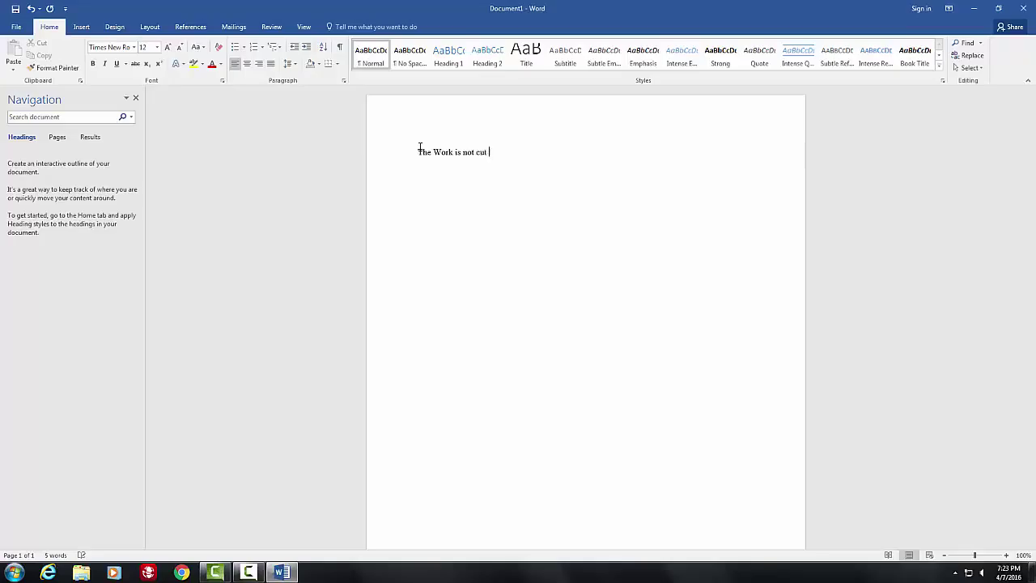
type(" out f")
type("or you")
type(".")
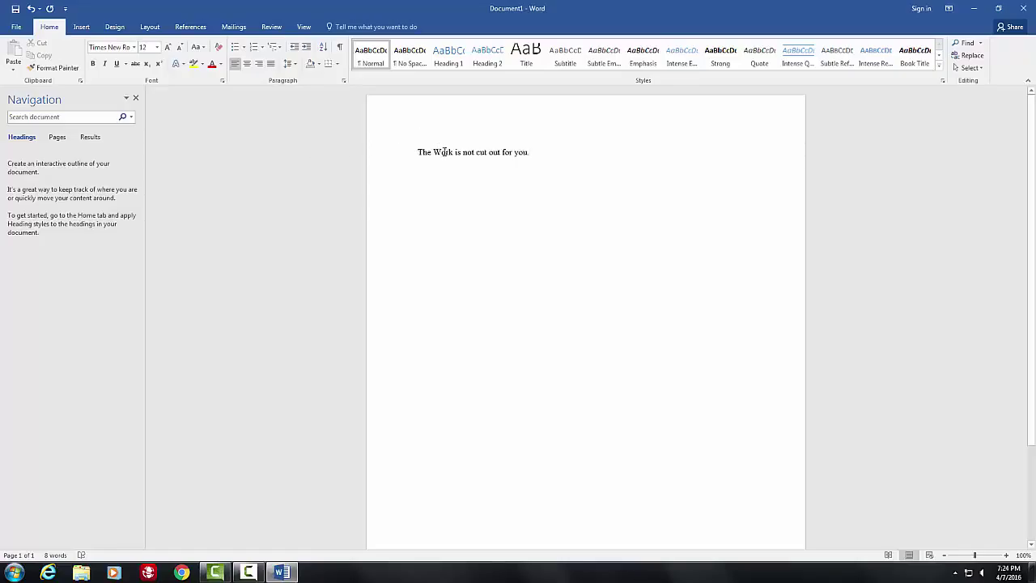
left_click(442, 153)
key("BackSpace")
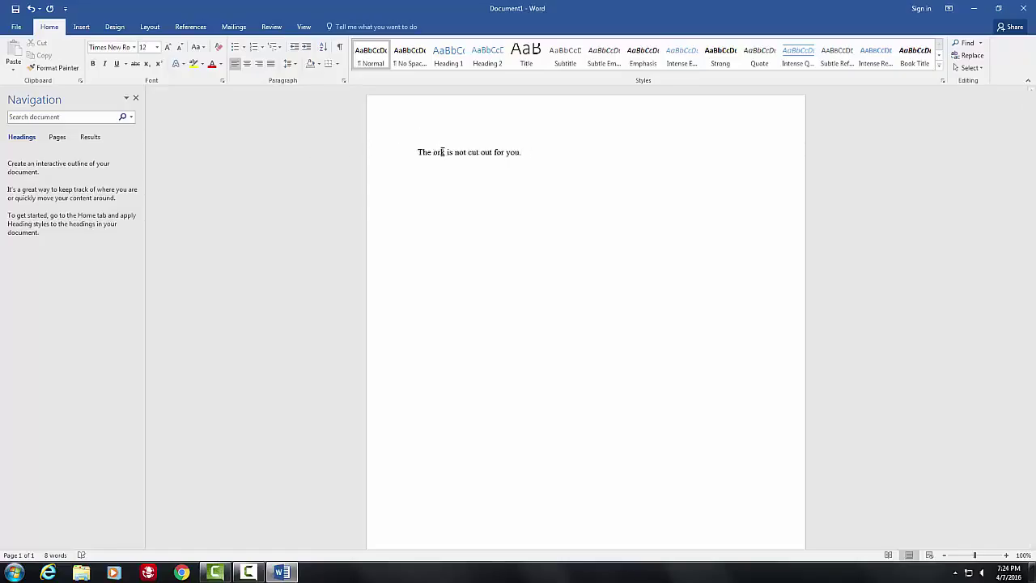
type("w")
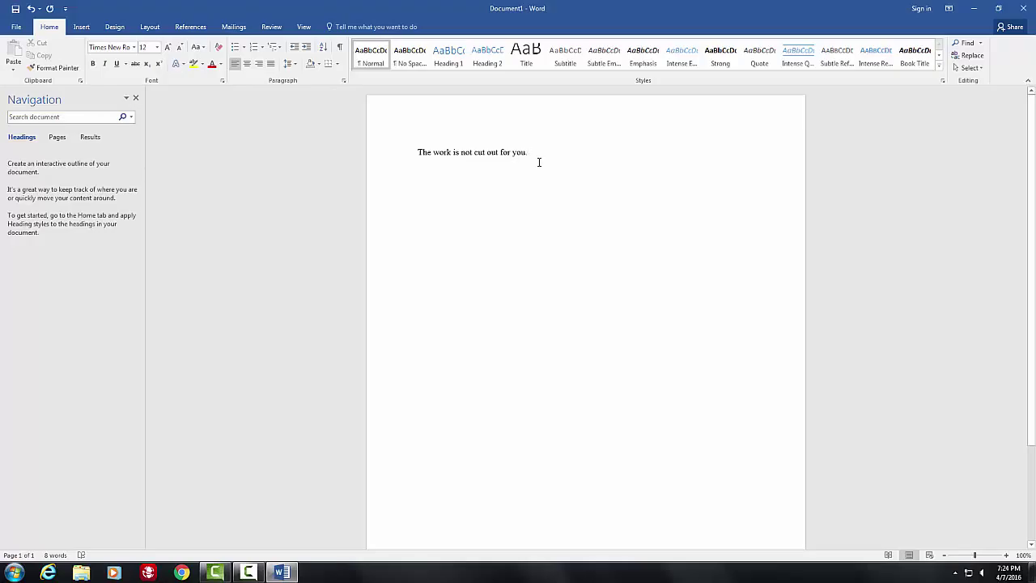
Bring up the Save As dialog via File > Save As > This PC, pointed at Documents.
left_click(14, 30)
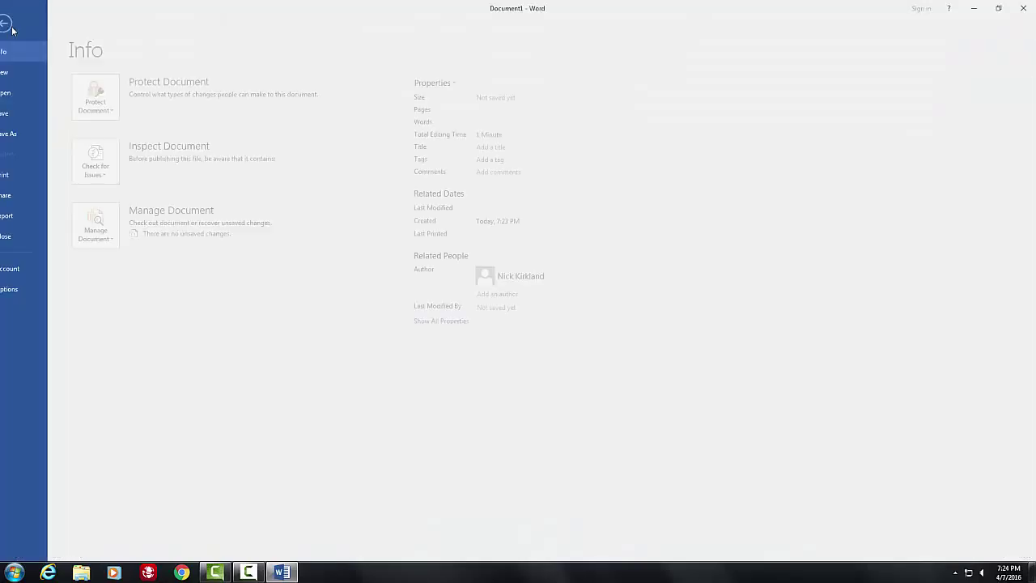
left_click(31, 138)
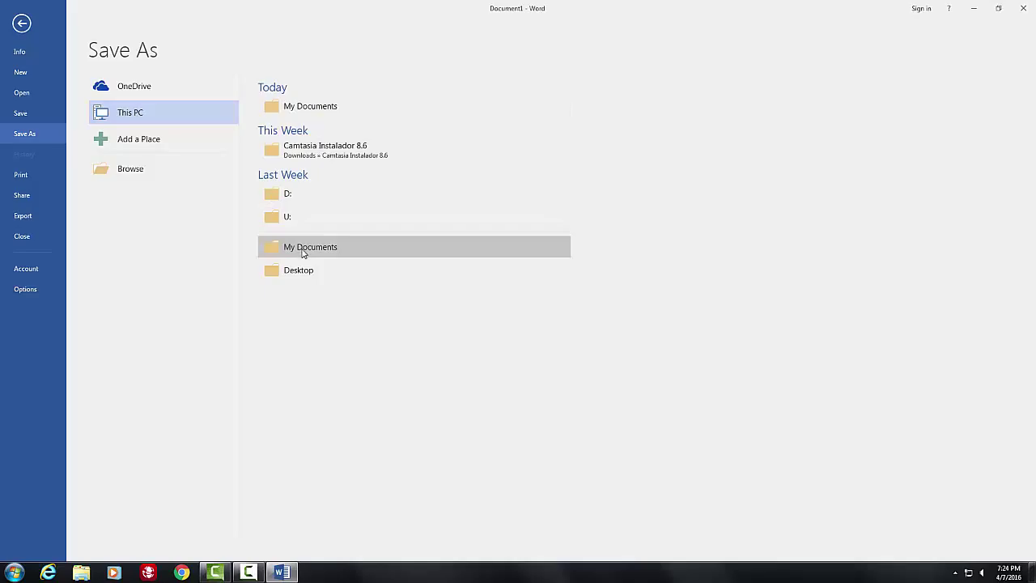
left_click(135, 118)
left_click(135, 118)
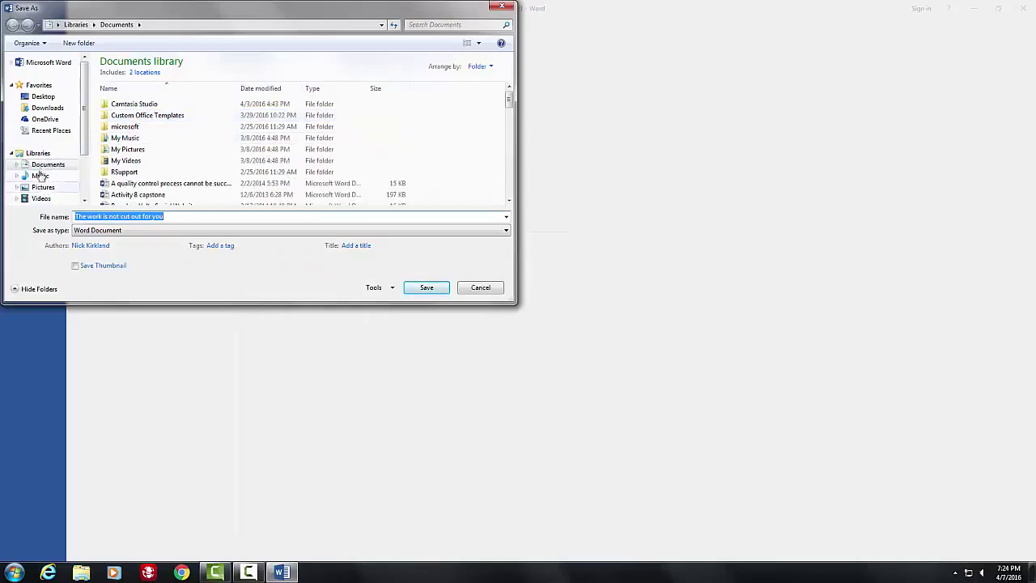
mouse_move(47, 137)
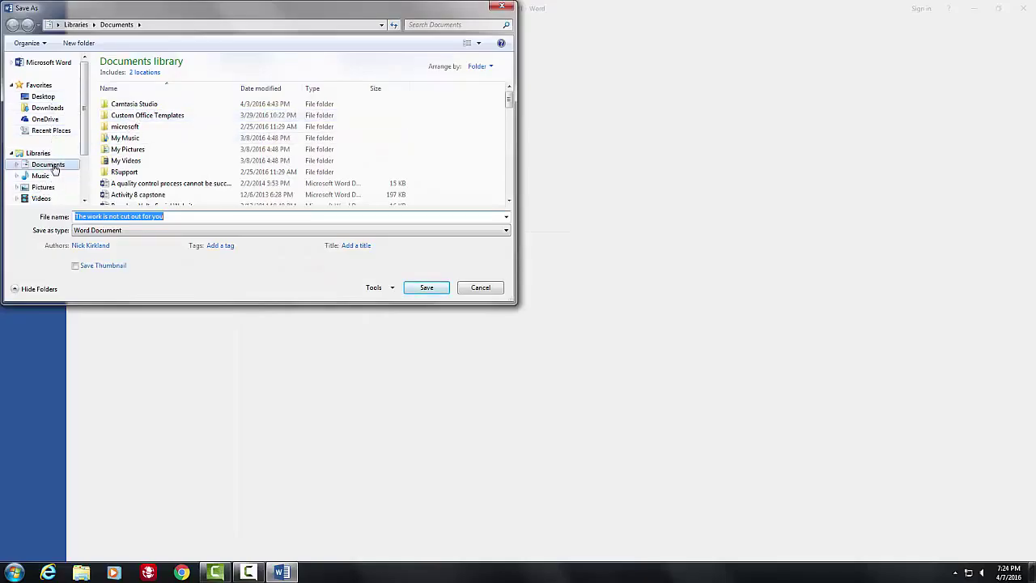
left_click(52, 166)
Save the document as 'Work' in Word Document format.
left_click(172, 217)
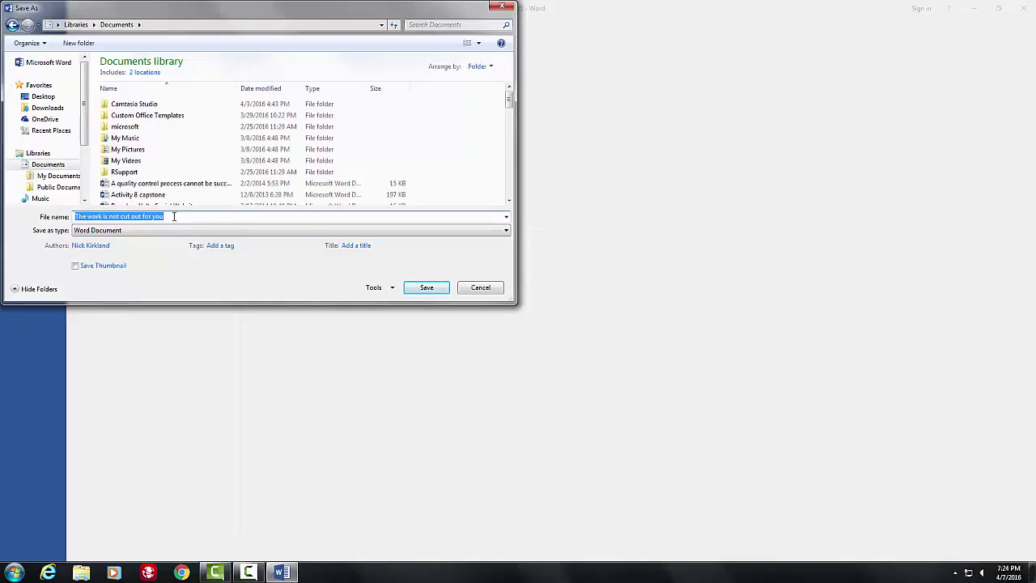
key("BackSpace")
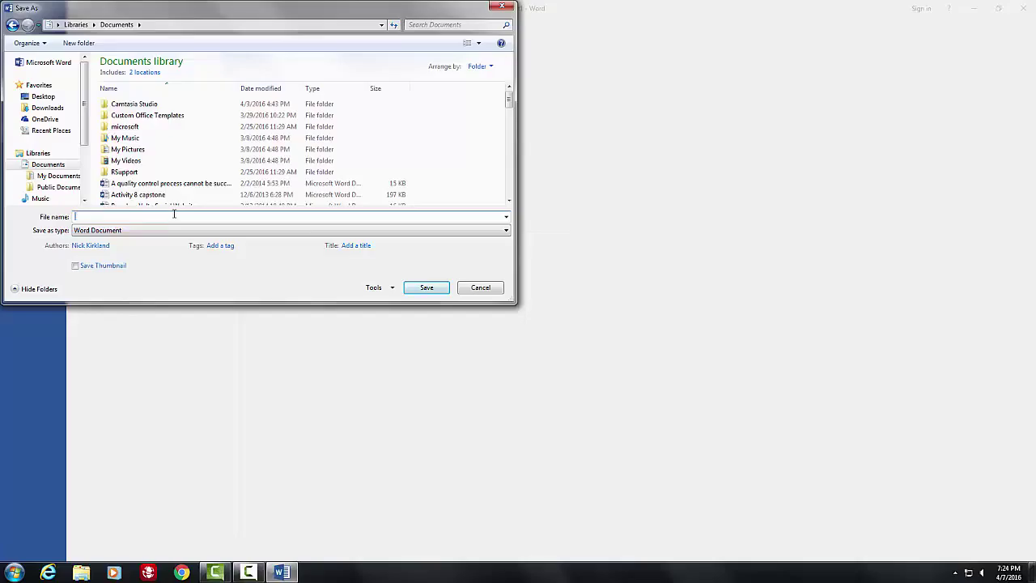
type("Wor")
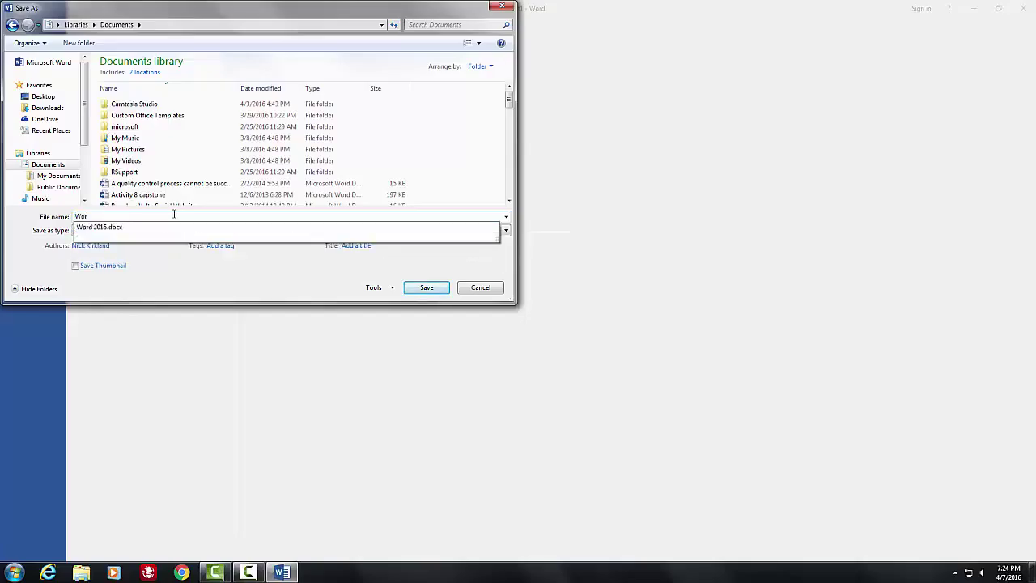
type("k")
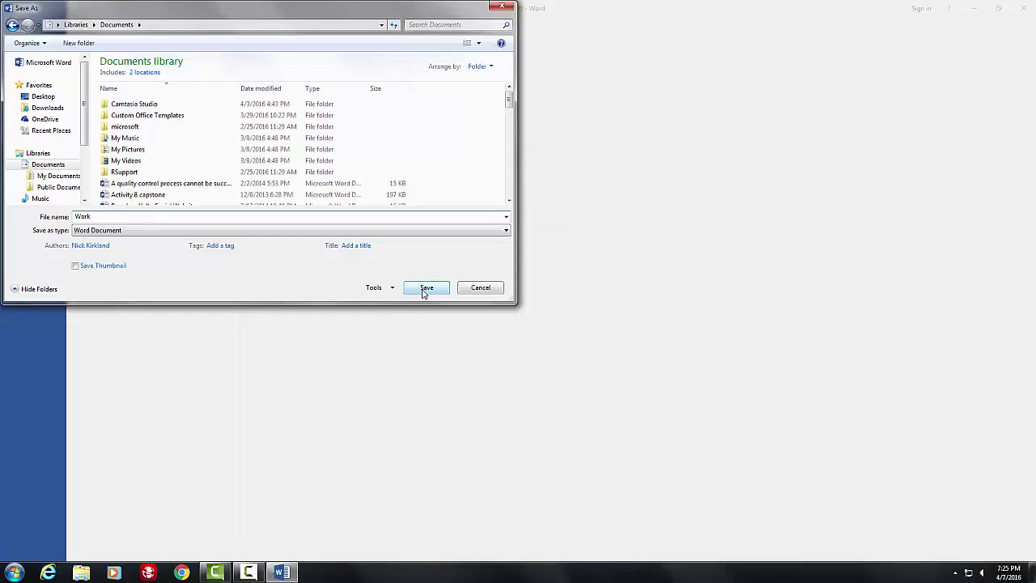
left_click(506, 231)
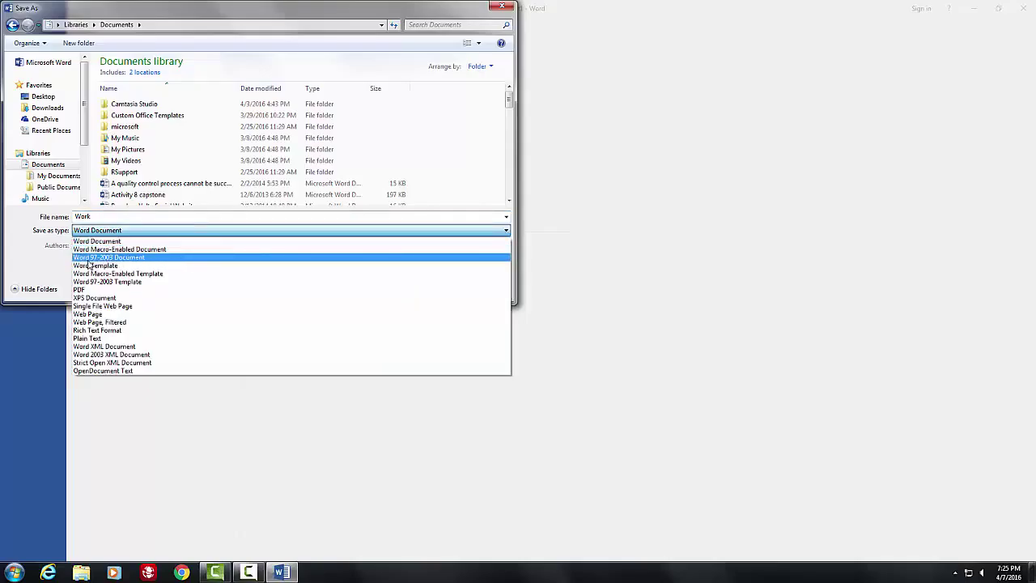
left_click(366, 217)
left_click(418, 289)
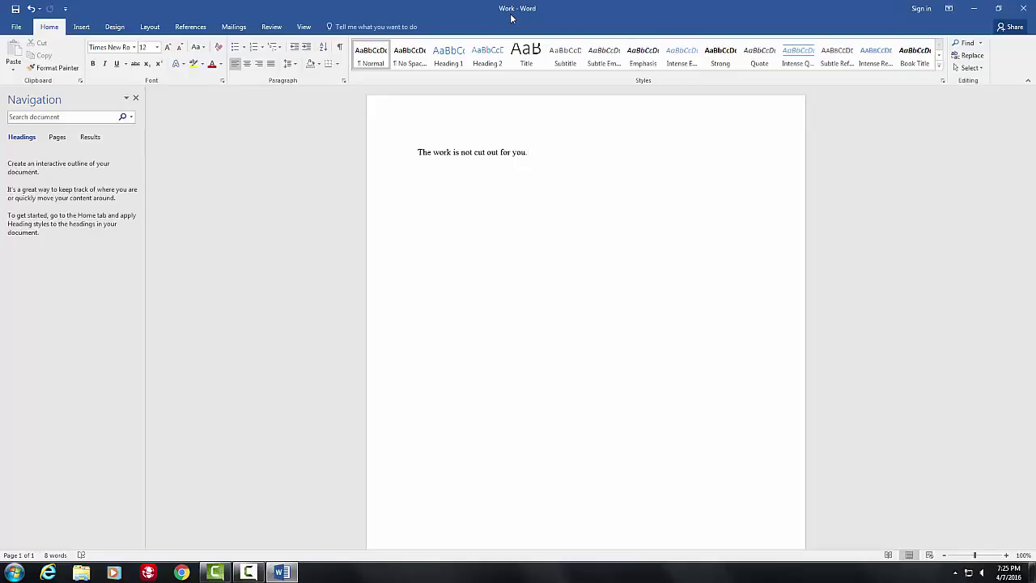
Close Word and relaunch Word 2016 from the Start menu's All Programs list.
left_click(1025, 8)
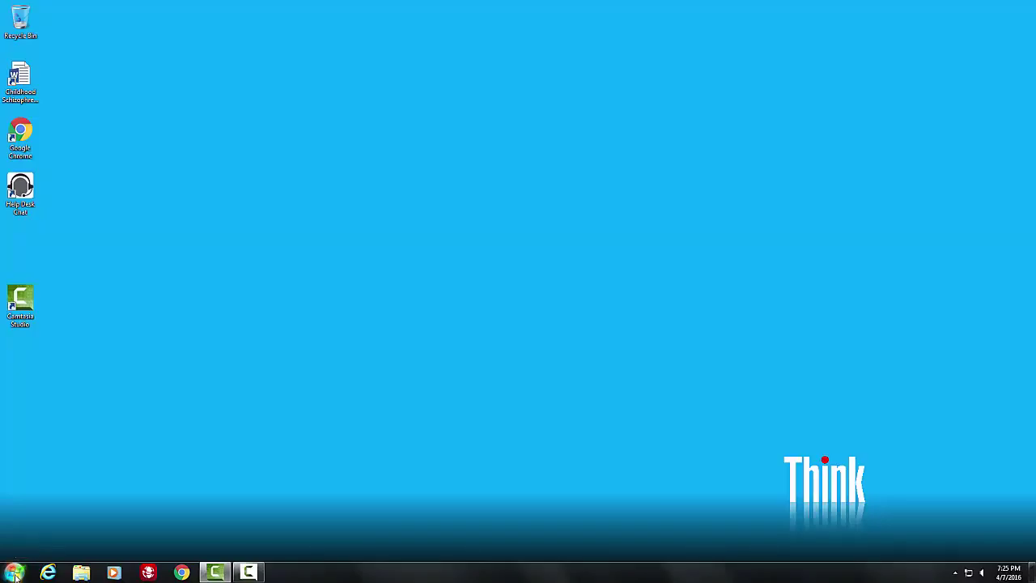
left_click(16, 577)
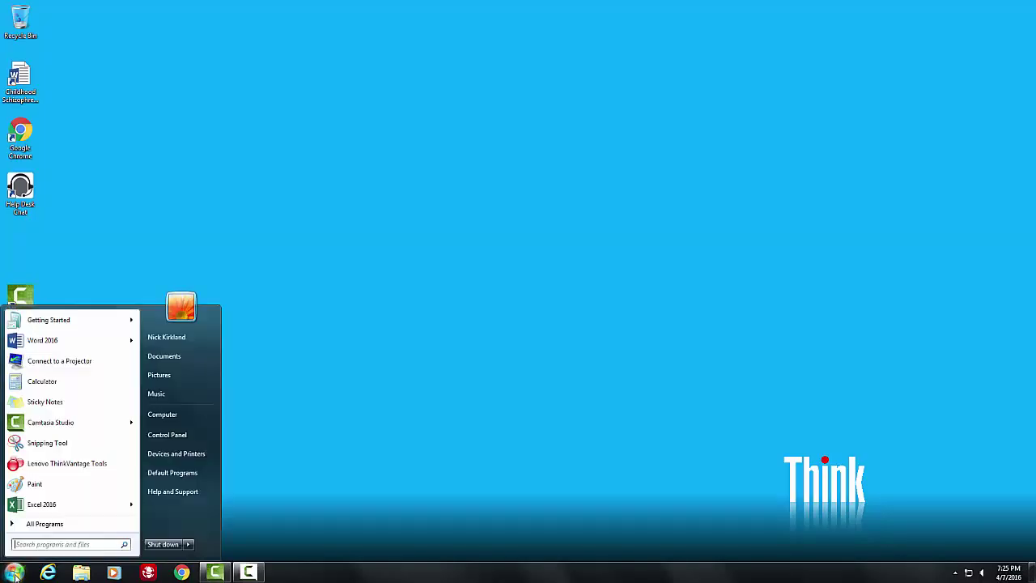
left_click(45, 524)
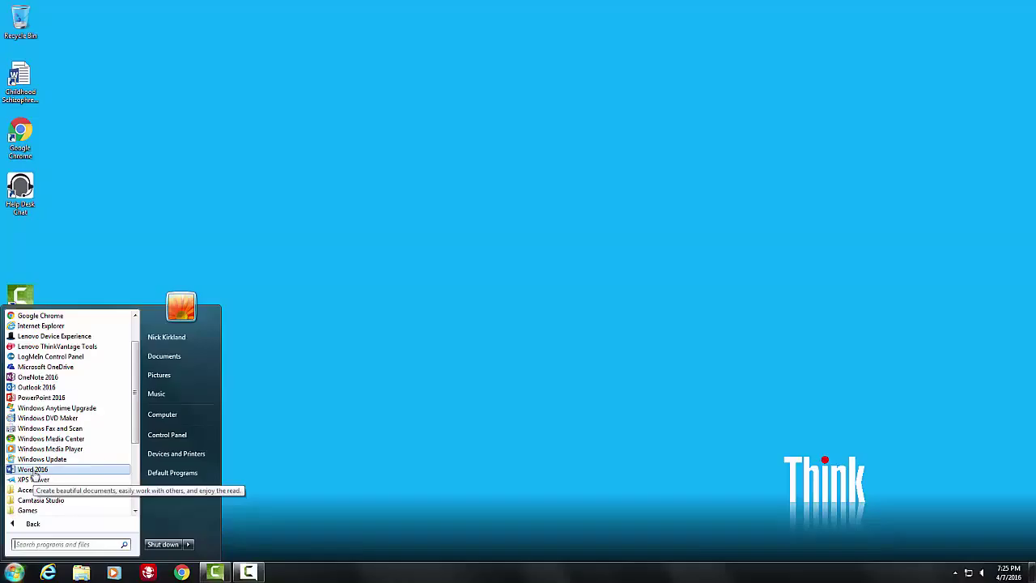
left_click(32, 470)
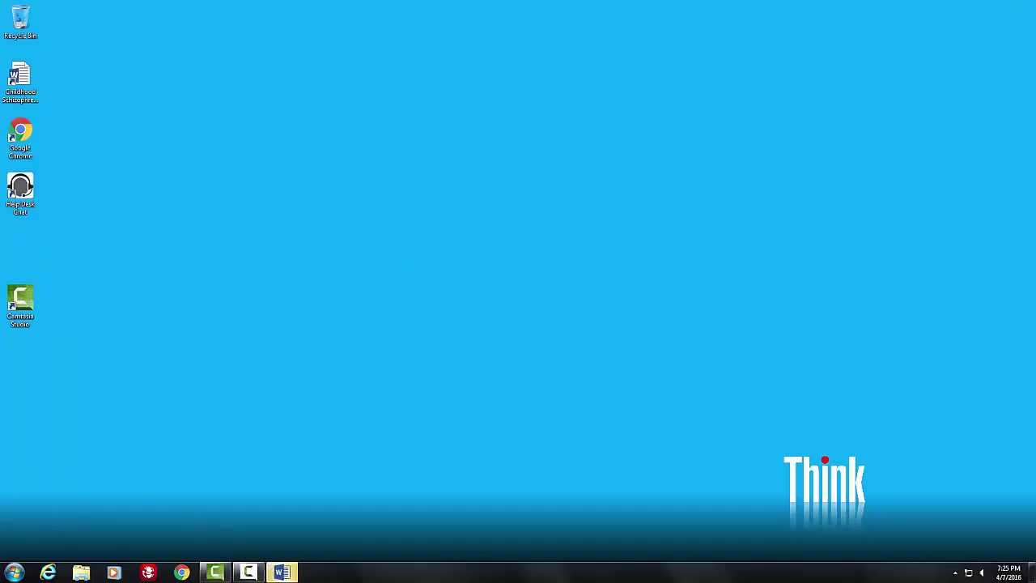
Reopen Work from Word's Recent list, close Word, and open a file browser window.
left_click(289, 574)
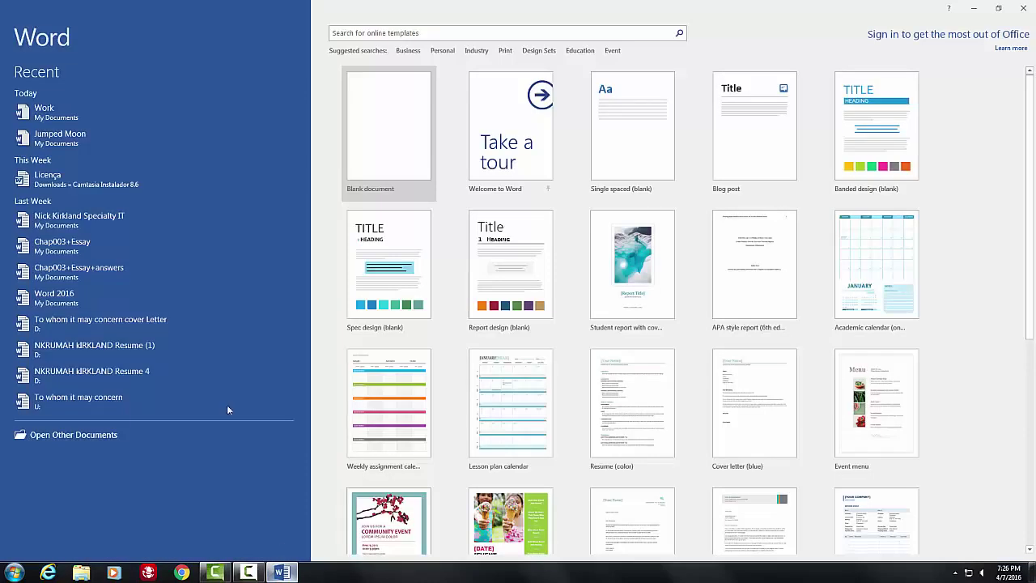
mouse_move(55, 113)
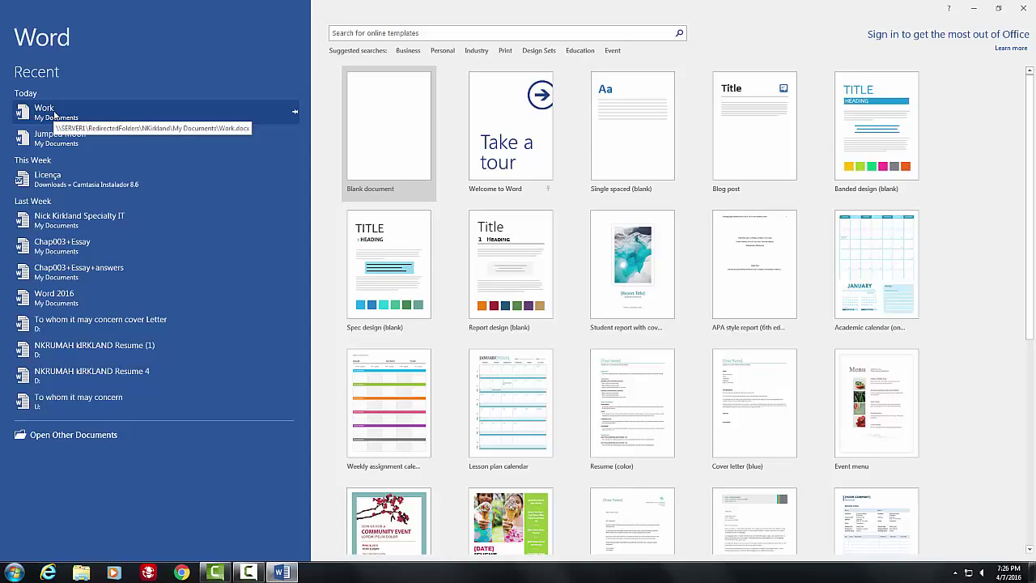
left_click(55, 113)
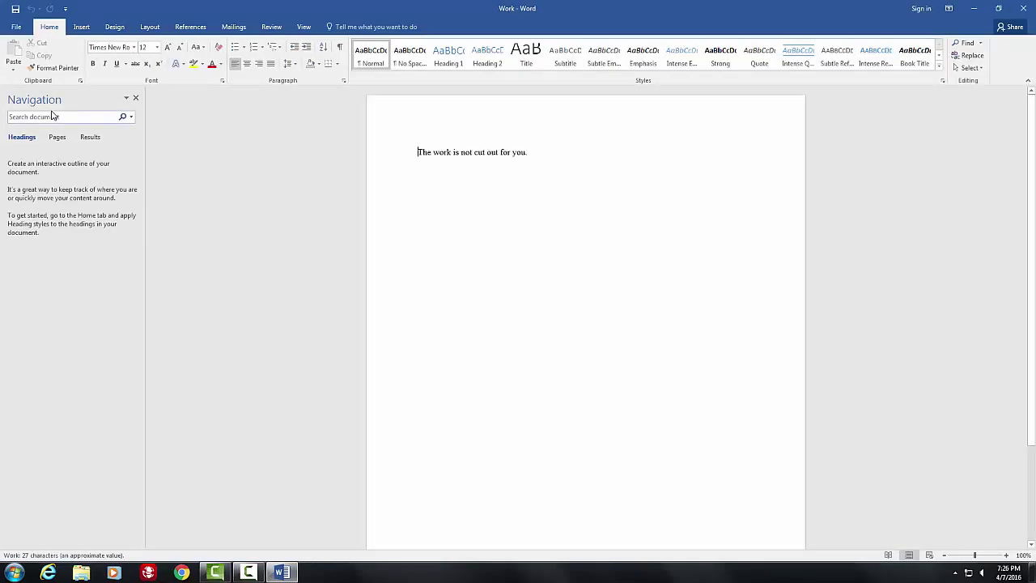
left_click(1025, 8)
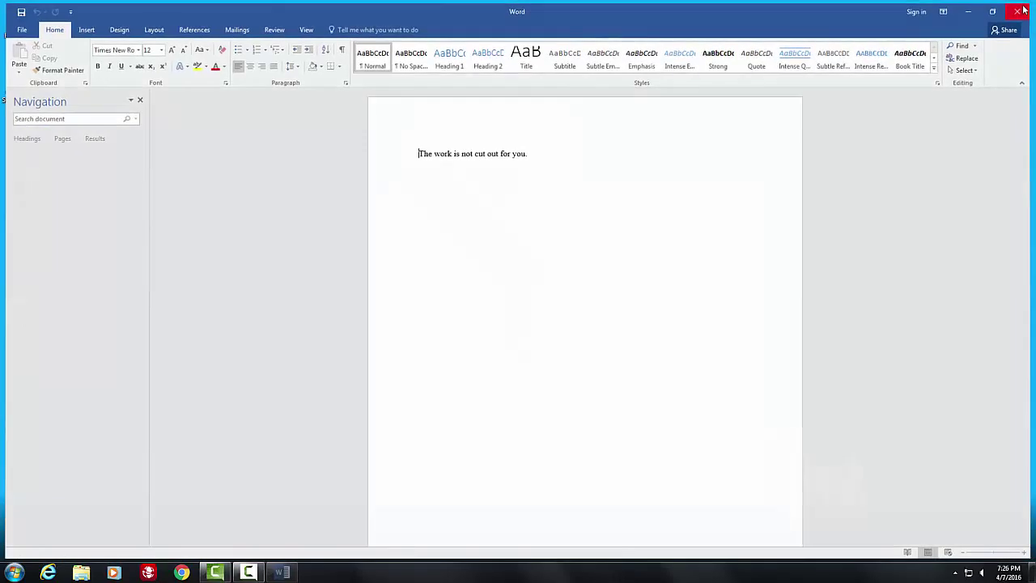
left_click(81, 572)
Open Work from the Documents library to verify it, then close it and Explorer.
left_click(335, 279)
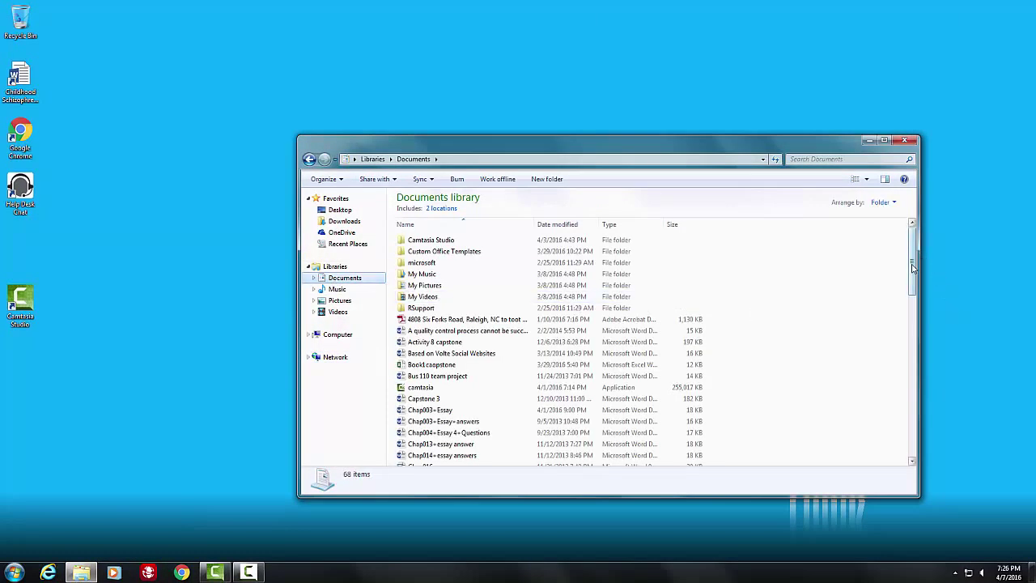
mouse_move(912, 264)
left_mouse_down()
mouse_move(905, 346)
mouse_move(898, 321)
mouse_move(901, 351)
mouse_move(913, 352)
left_mouse_up()
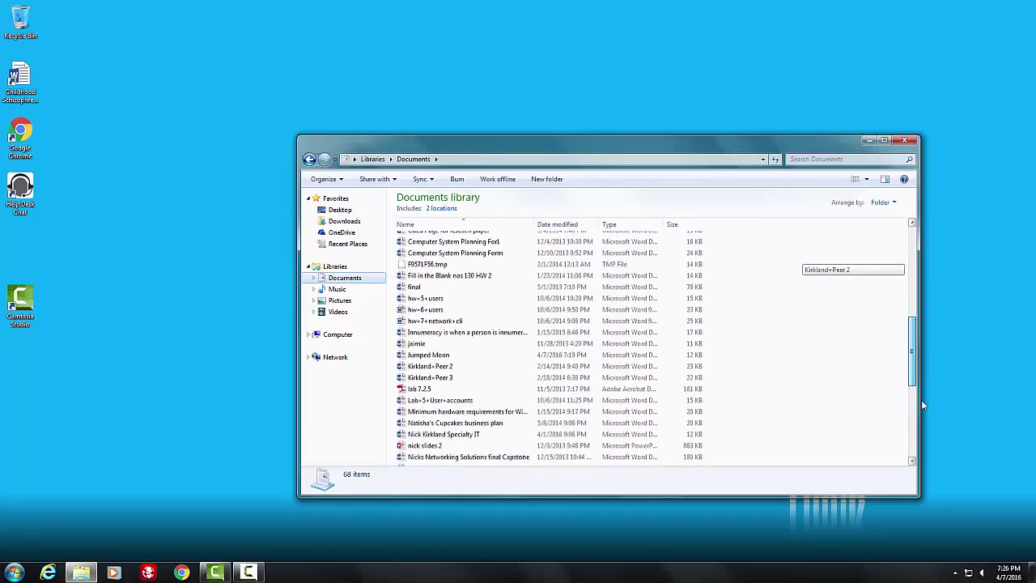
left_click_drag(912, 353, 929, 468)
double_click(441, 460)
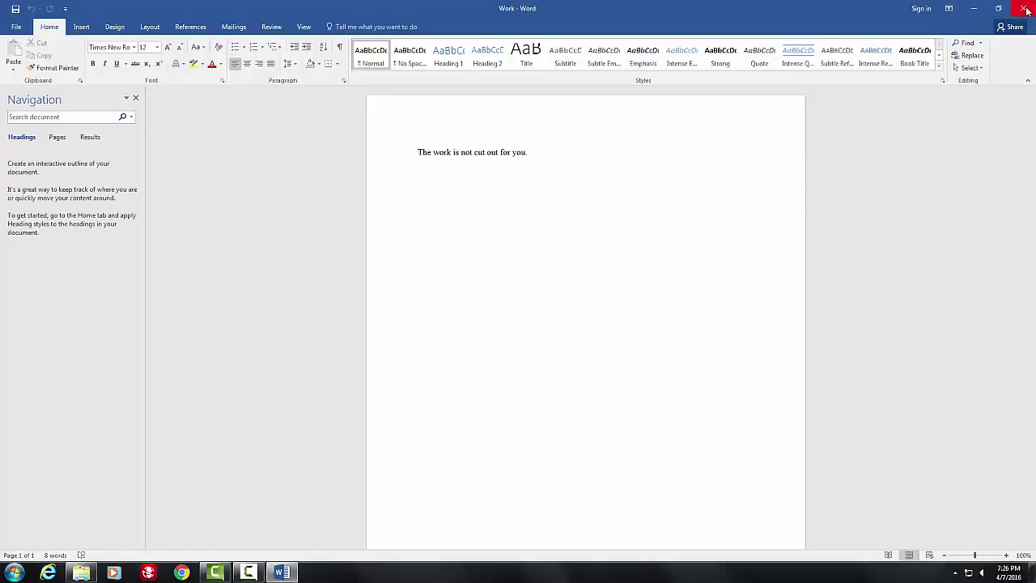
left_click(1026, 12)
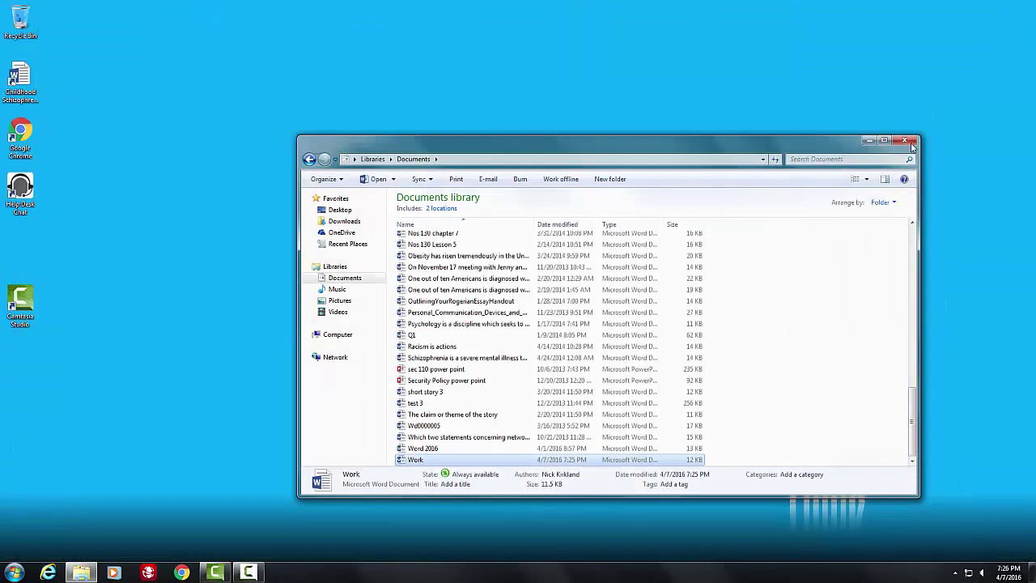
left_click(911, 143)
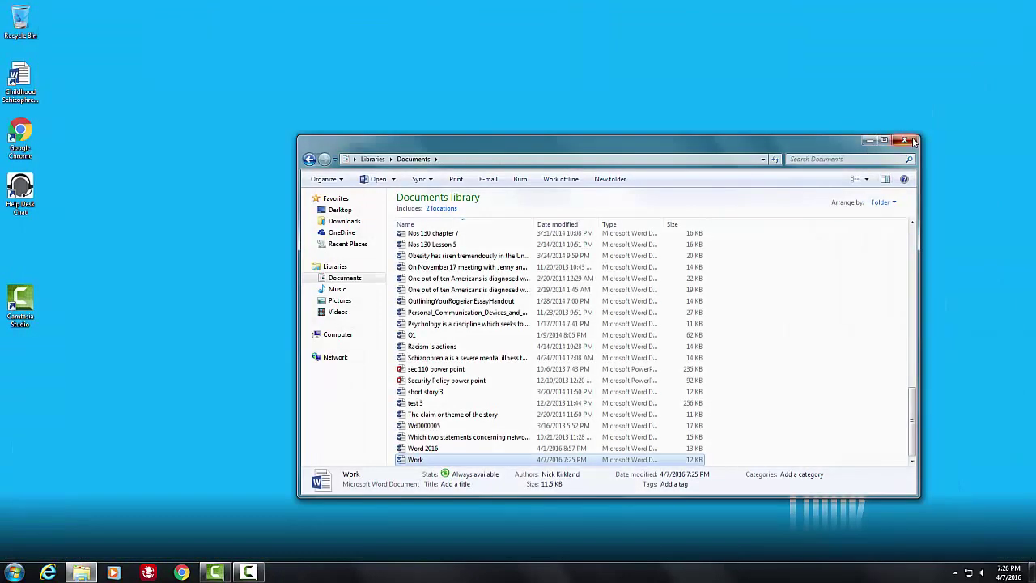